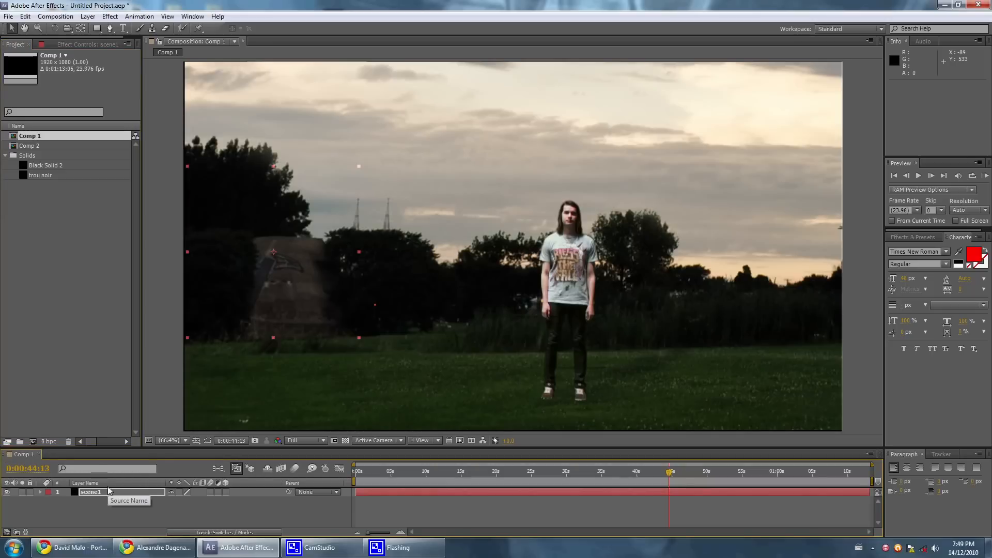
# Step: From the start of the timeline, shift the scene1 layer horizontally to an X position of about 1055 and preview the movement
pyautogui.click(98, 493)
pyautogui.click(355, 474)
pyautogui.press('p')
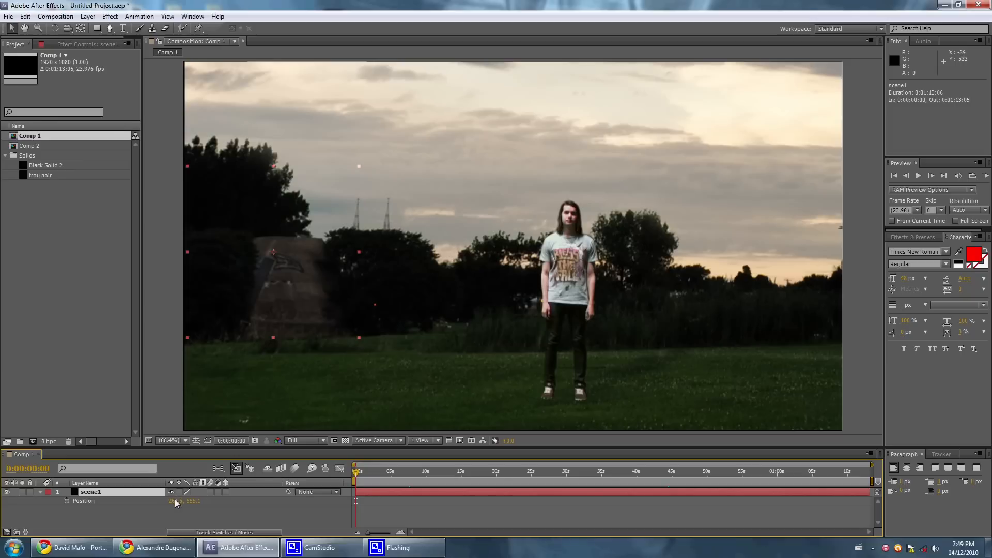
pyautogui.moveTo(176, 503); pyautogui.dragTo(337, 490)
pyautogui.press('space')
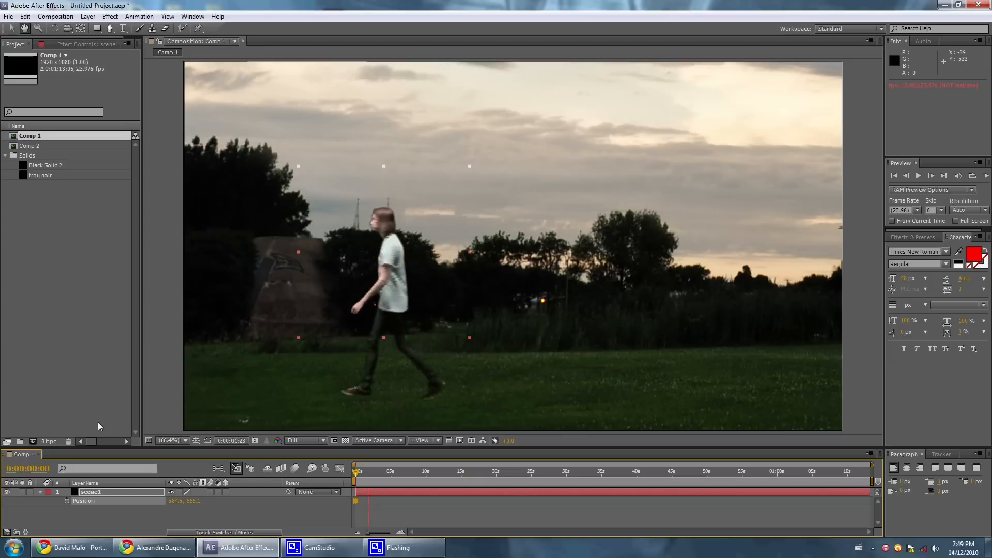
pyautogui.press('space')
pyautogui.moveTo(376, 472); pyautogui.dragTo(355, 473)
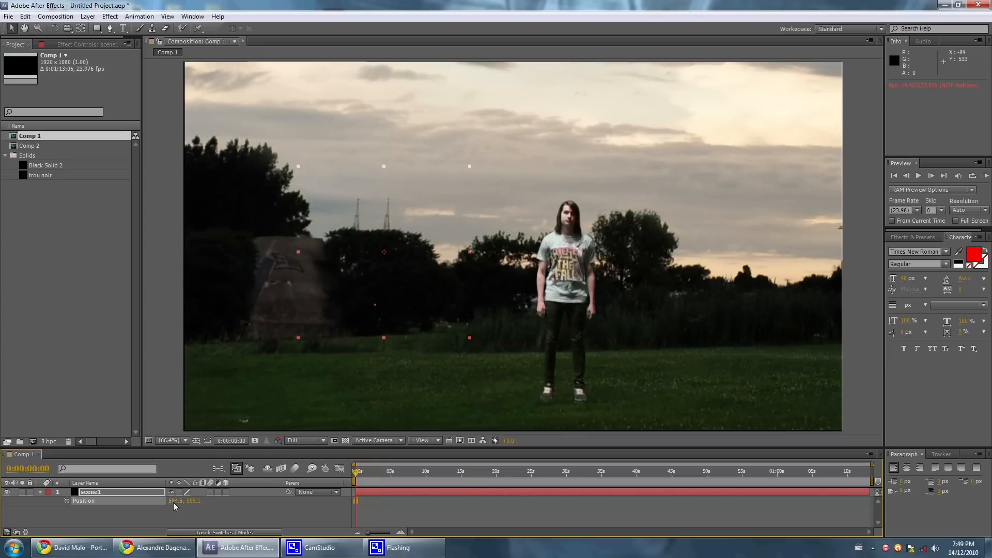
pyautogui.press('space')
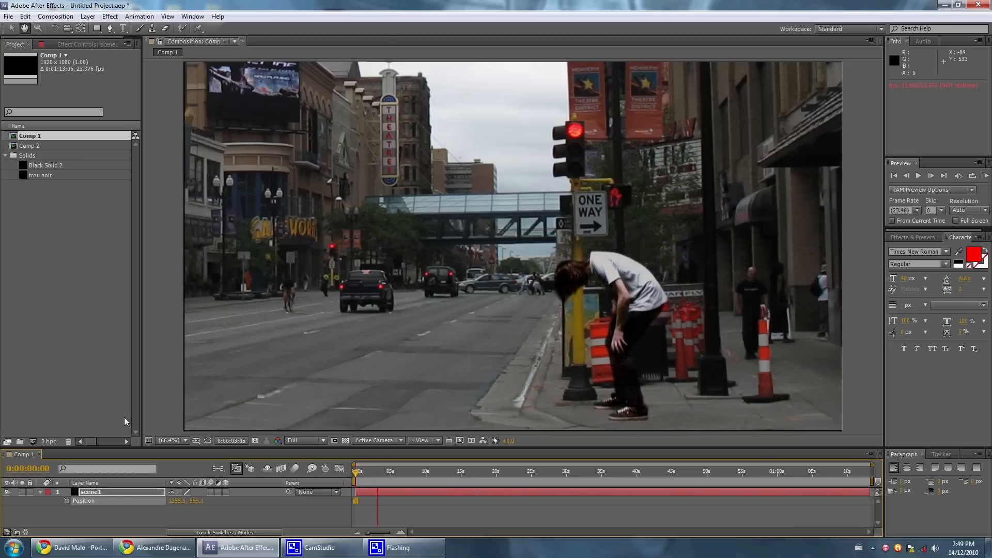
# Step: Set the scene1 layer's scale to 4352.5% and preview the composition
pyautogui.click(96, 488)
pyautogui.press('s')
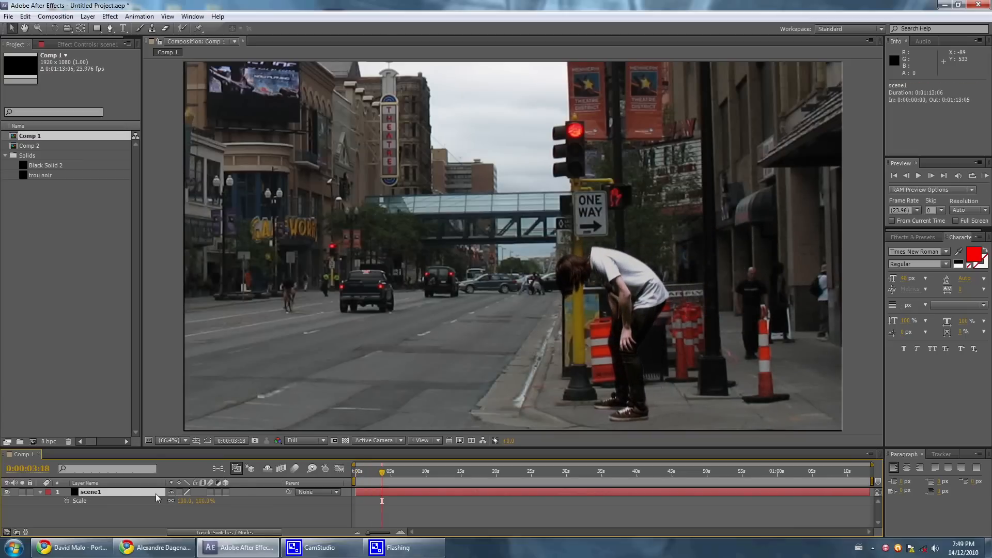
pyautogui.click(185, 501)
pyautogui.press('Down')
pyautogui.write('4352.5')
pyautogui.press('Return')
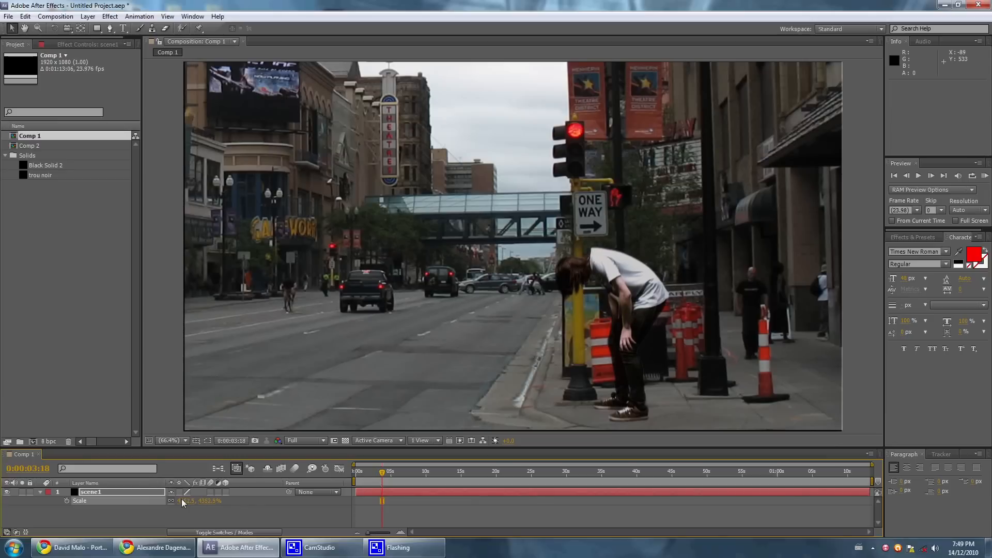
pyautogui.press('space')
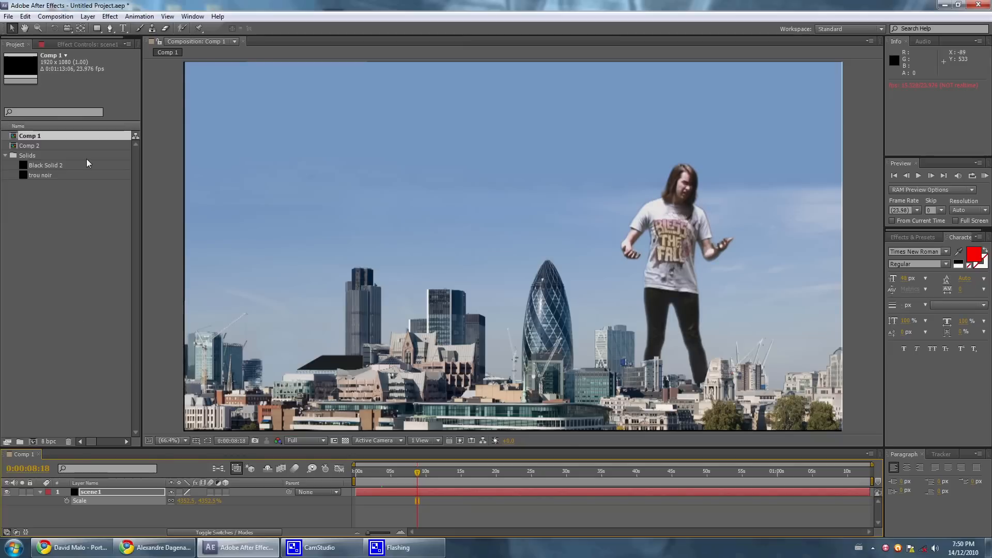
# Step: Add a text layer reading "mechant" over the city skyline
pyautogui.click(125, 32)
pyautogui.click(174, 402)
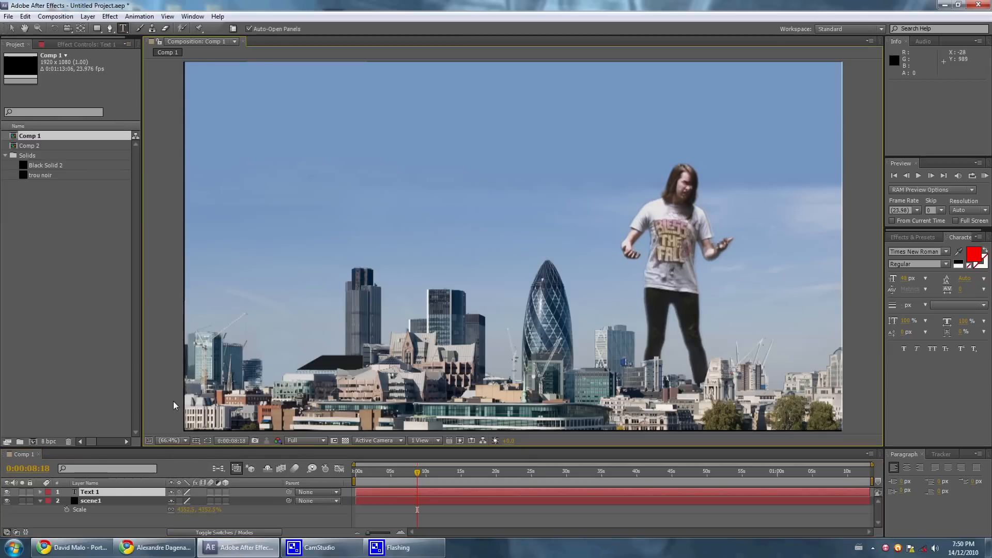
pyautogui.write('mechant')
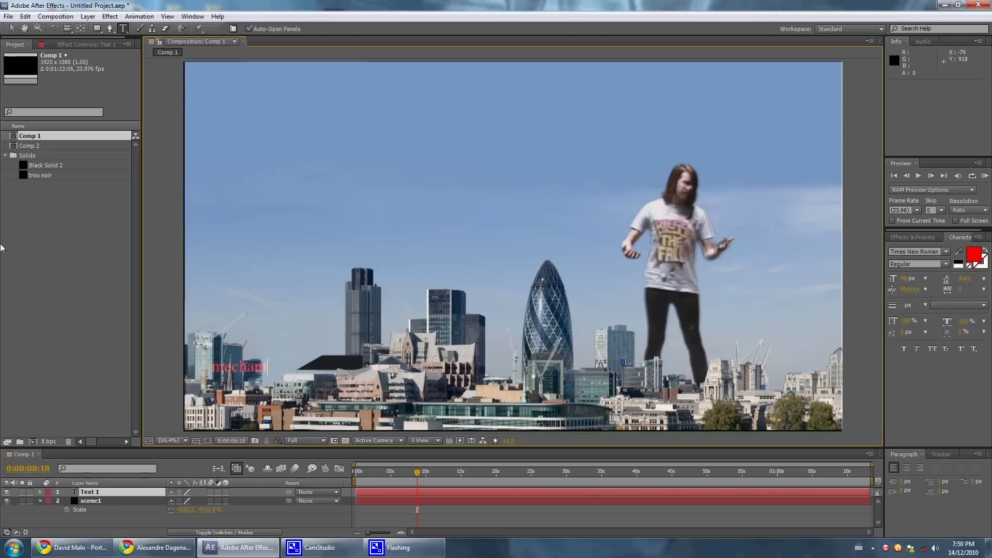
pyautogui.click(12, 28)
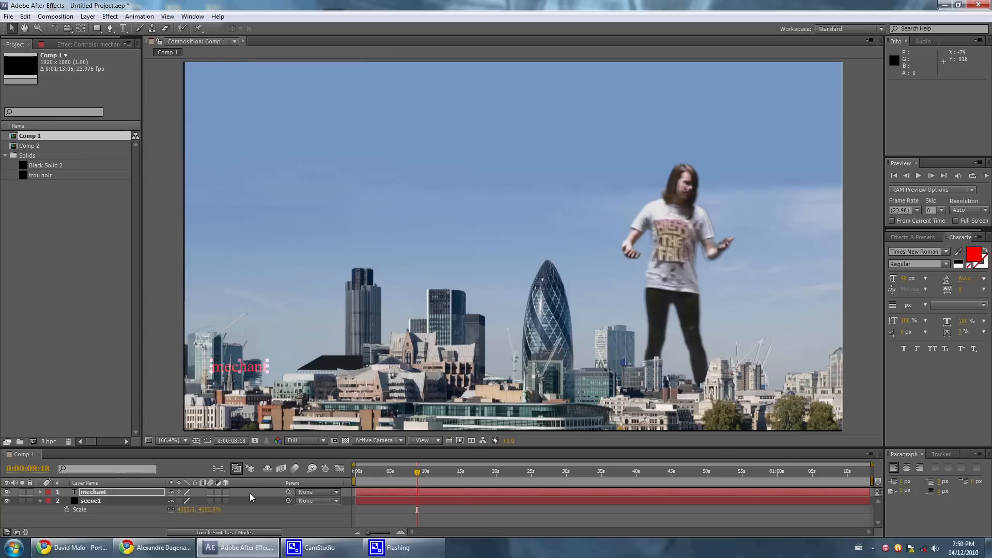
# Step: Parent the mechant text layer to scene1, hide the text layer and preview the composition
pyautogui.moveTo(289, 492); pyautogui.dragTo(151, 499)
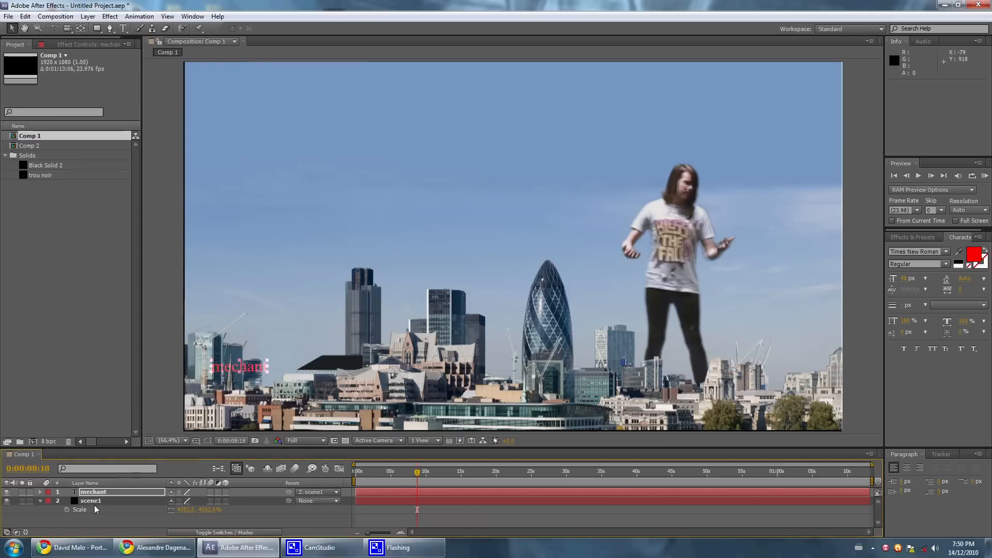
pyautogui.click(7, 492)
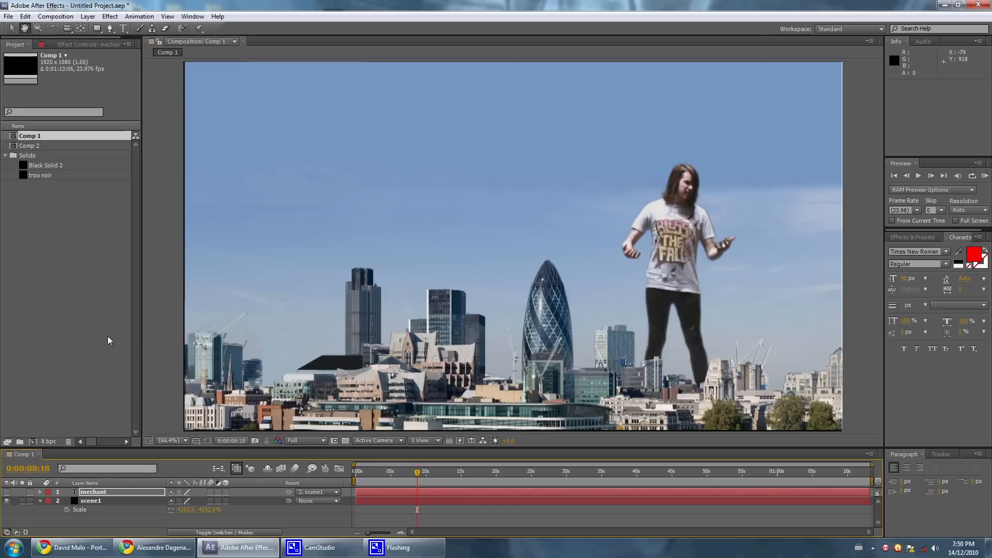
pyautogui.press('space')
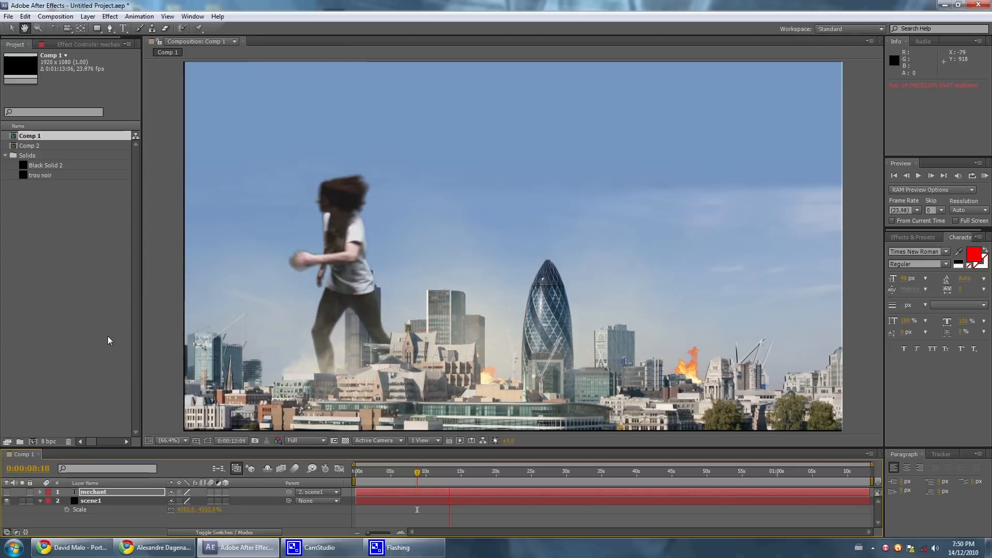
# Step: Place the trou noir solid above the mechant layer in Comp 1 and preview the result
pyautogui.press('space')
pyautogui.click(49, 175)
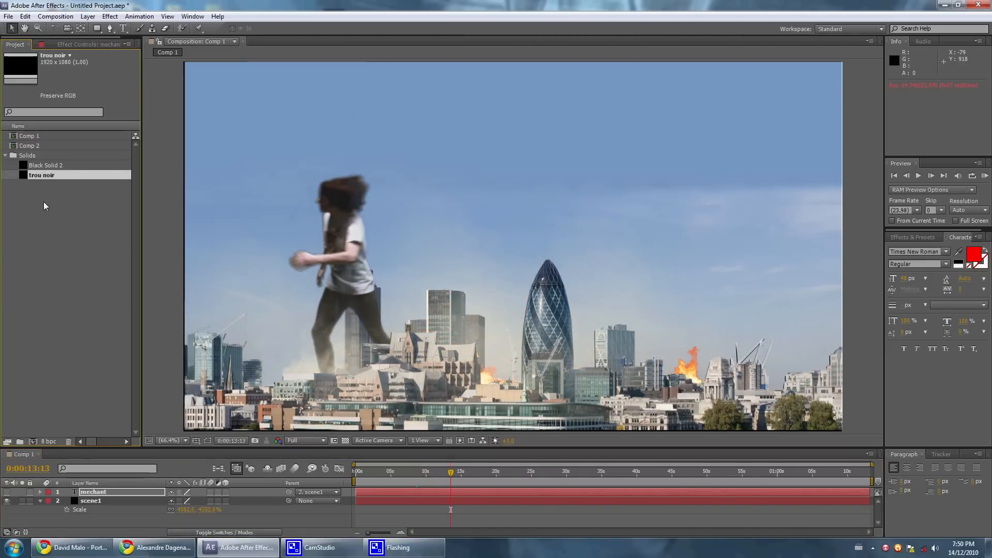
pyautogui.moveTo(44, 175); pyautogui.dragTo(100, 491)
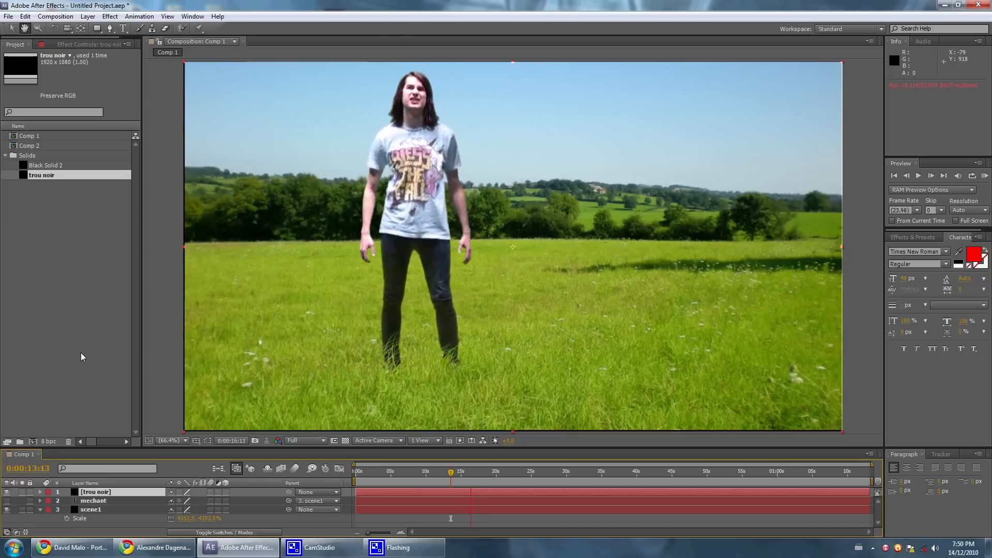
pyautogui.press('space')
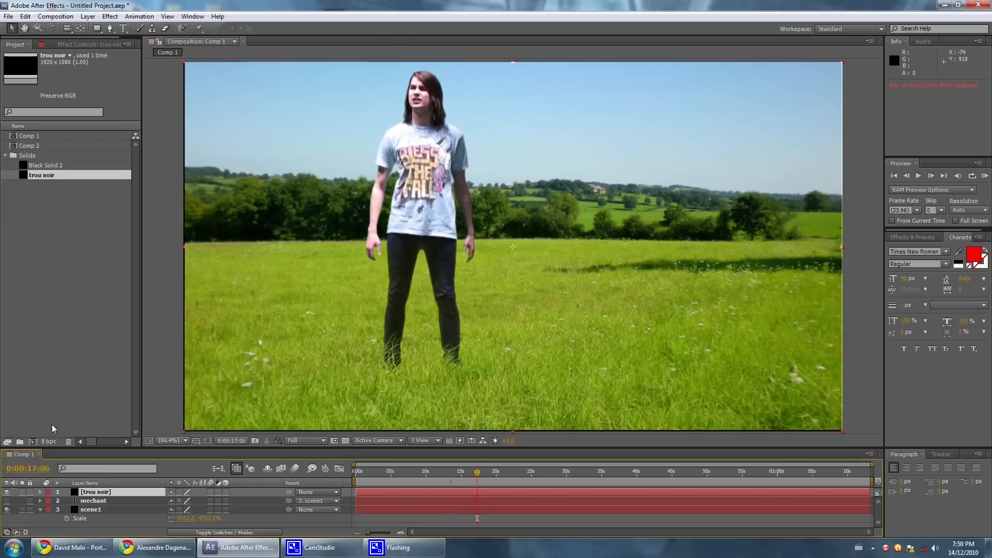
# Step: Set the scene1 layer's scale to 100% and preview the change
pyautogui.click(86, 510)
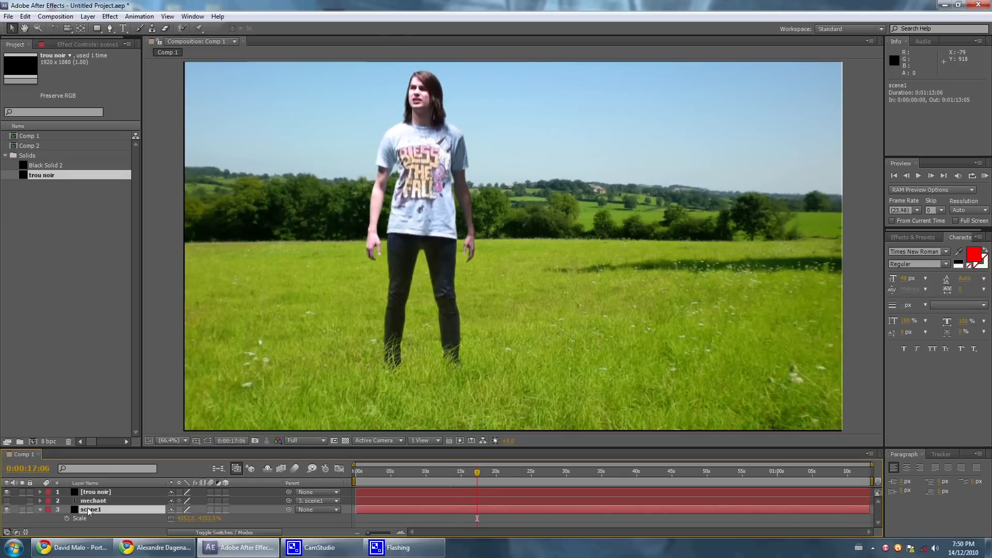
pyautogui.click(187, 518)
pyautogui.write('100')
pyautogui.press('Return')
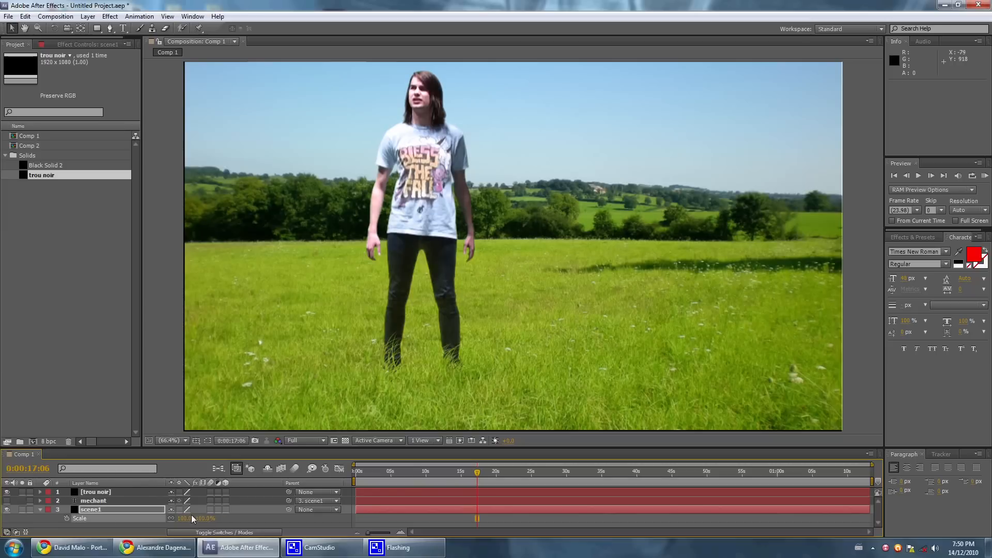
pyautogui.press('space')
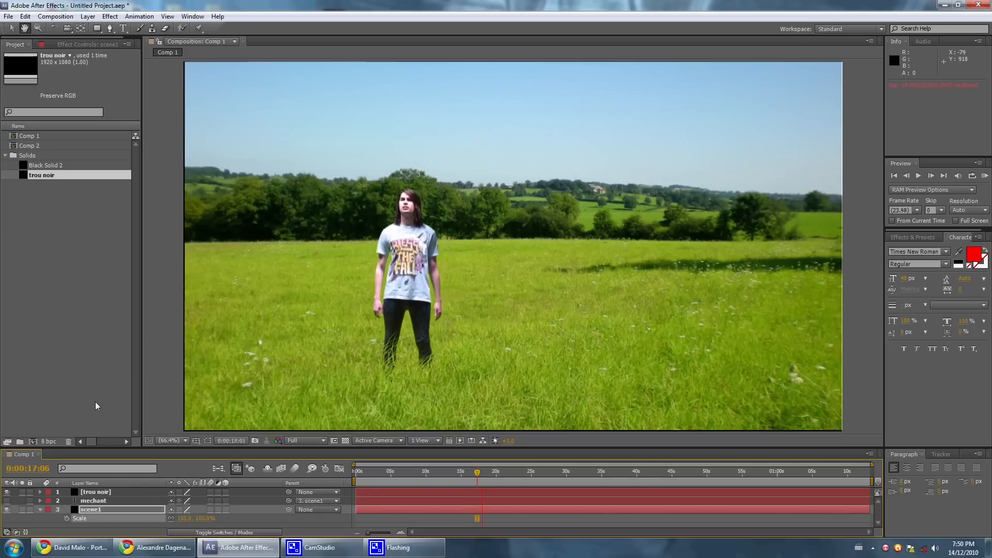
pyautogui.press('space')
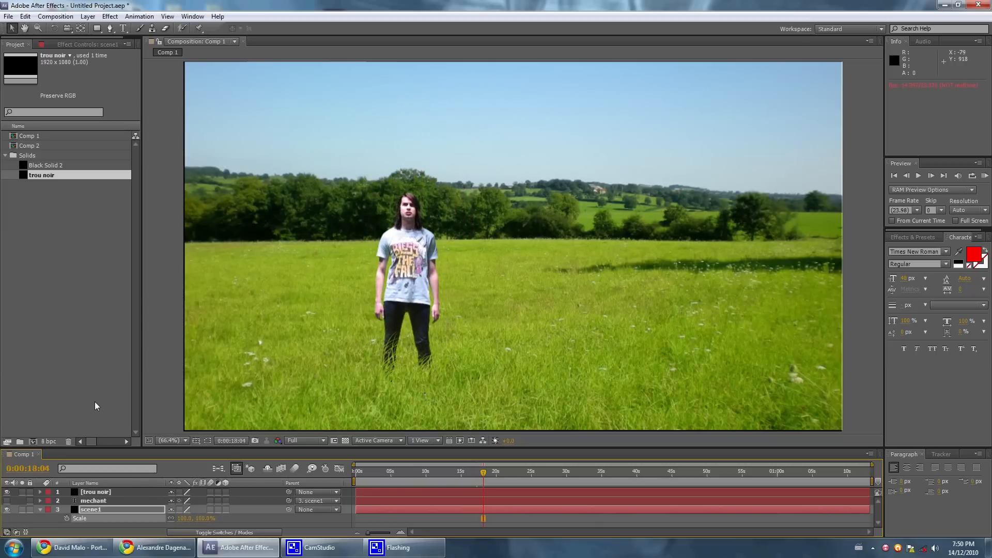
# Step: Collapse the scene1 layer's properties, apply the CC Rain simulation effect to it and preview the result
pyautogui.click(40, 510)
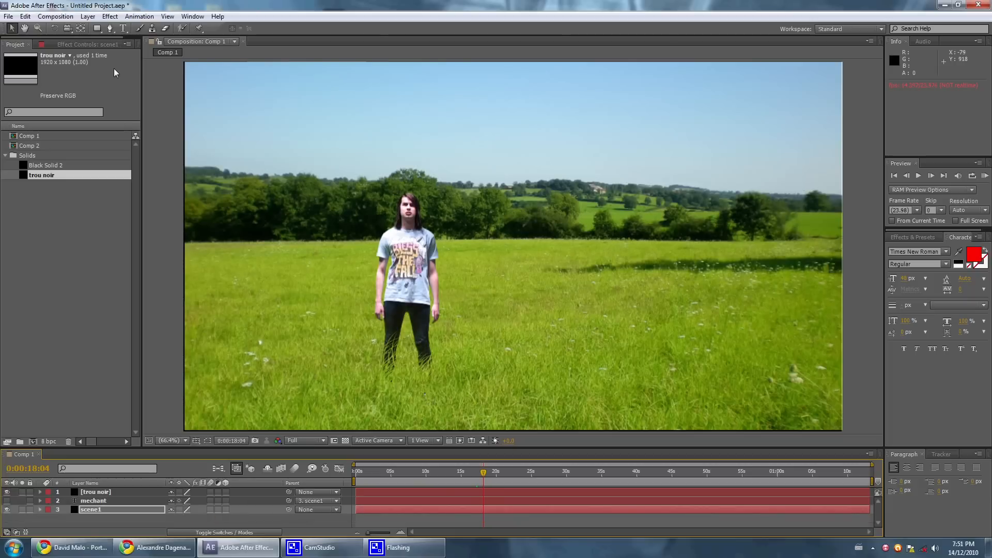
pyautogui.click(110, 16)
pyautogui.moveTo(140, 228)
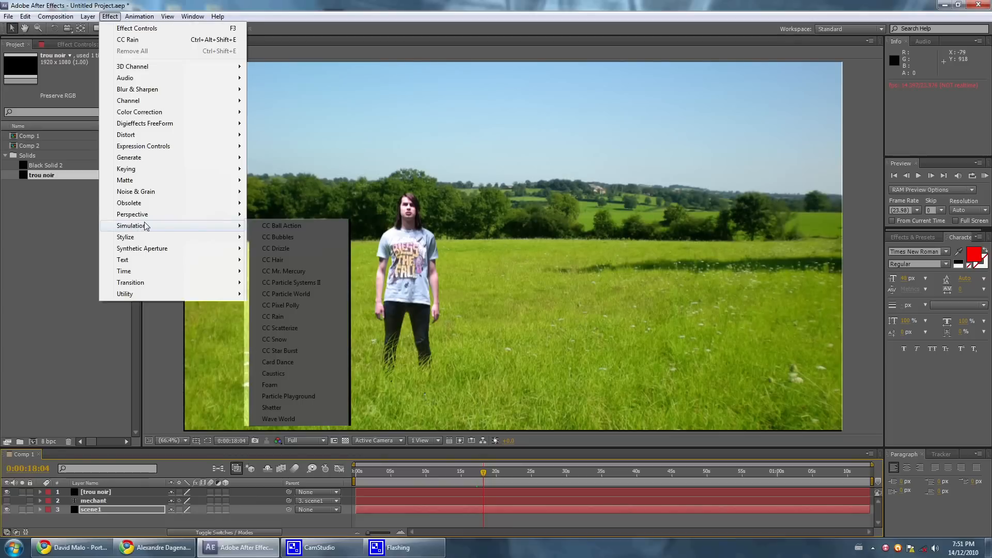
pyautogui.click(273, 316)
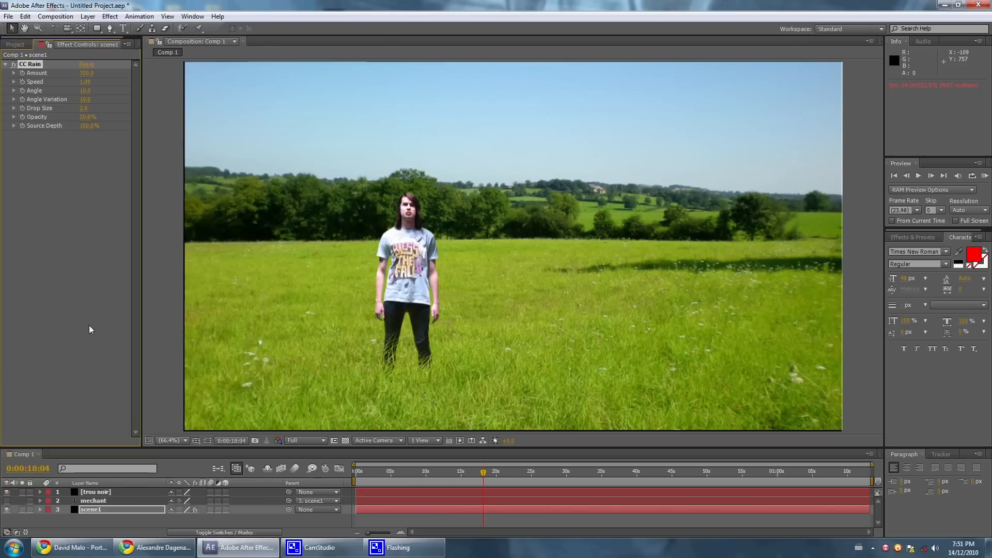
pyautogui.press('space')
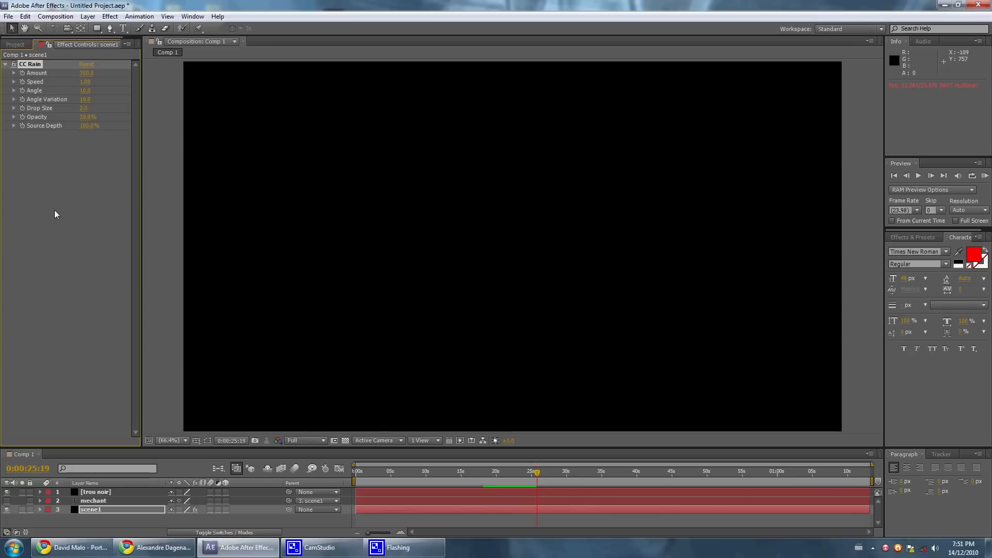
# Step: Open Comp 2 from the project and set its 3D view to Active Camera
pyautogui.click(17, 45)
pyautogui.click(77, 45)
pyautogui.click(17, 46)
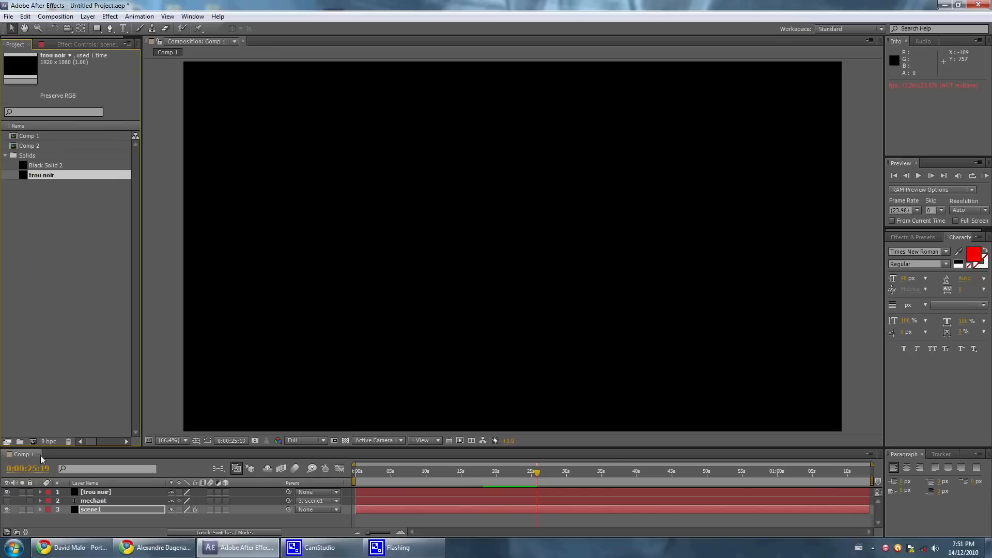
pyautogui.doubleClick(30, 145)
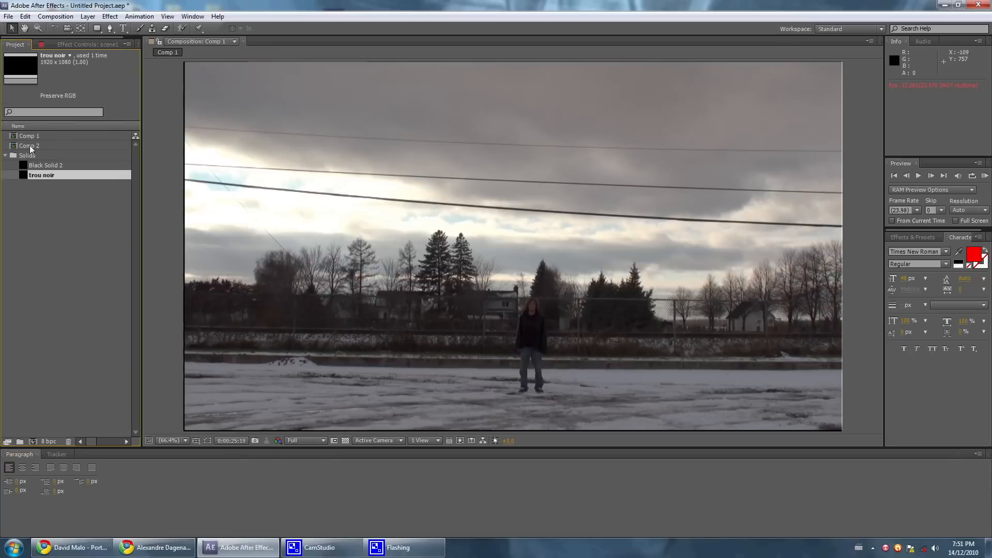
pyautogui.click(398, 440)
pyautogui.click(385, 317)
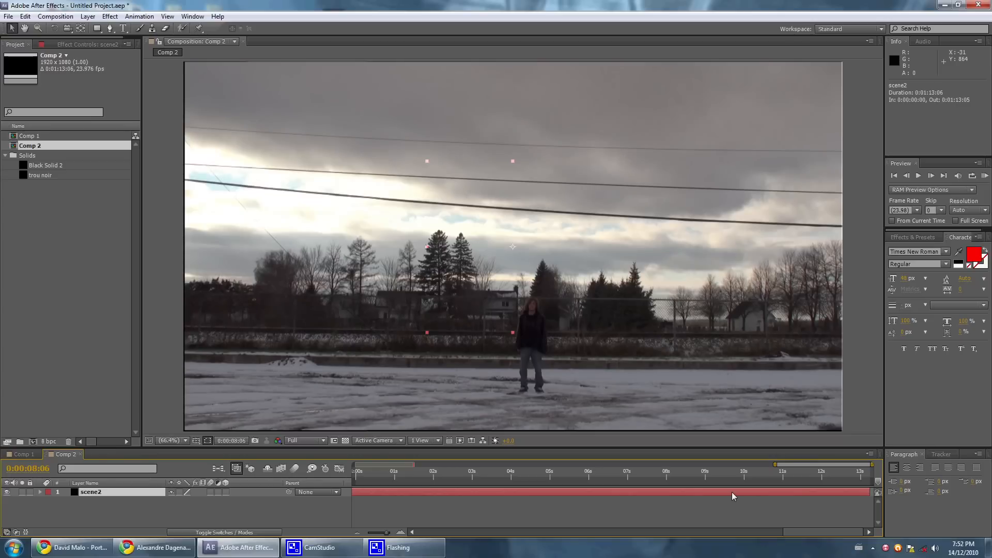
# Step: Search the effects for "auto", apply Noise HLS Auto to the scene2 layer and run a RAM preview
pyautogui.click(913, 237)
pyautogui.click(913, 247)
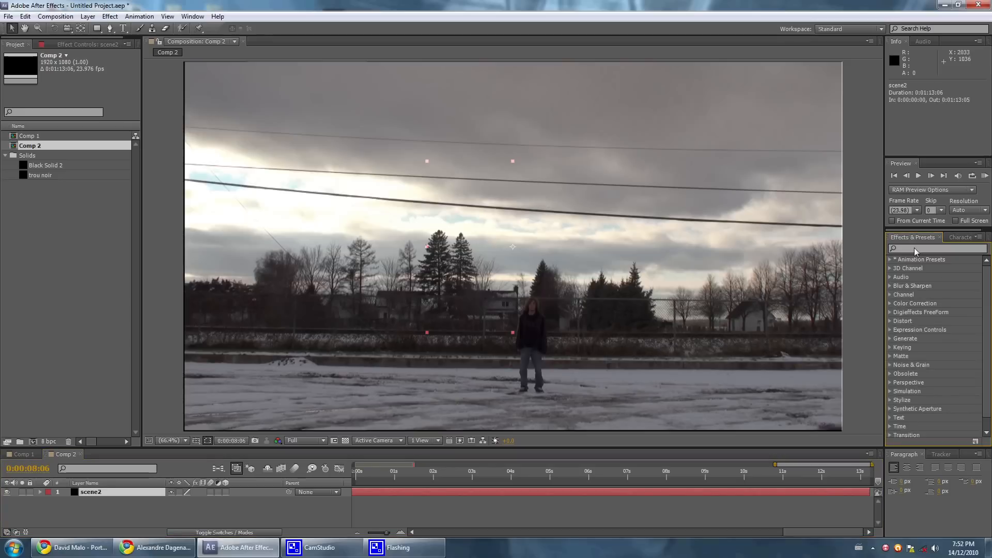
pyautogui.write('auto')
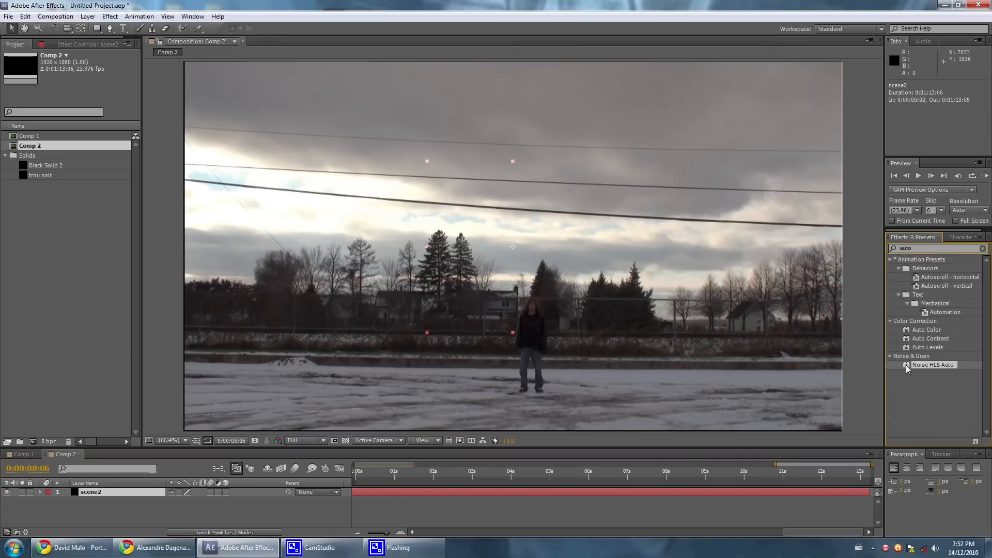
pyautogui.moveTo(909, 368); pyautogui.dragTo(727, 485)
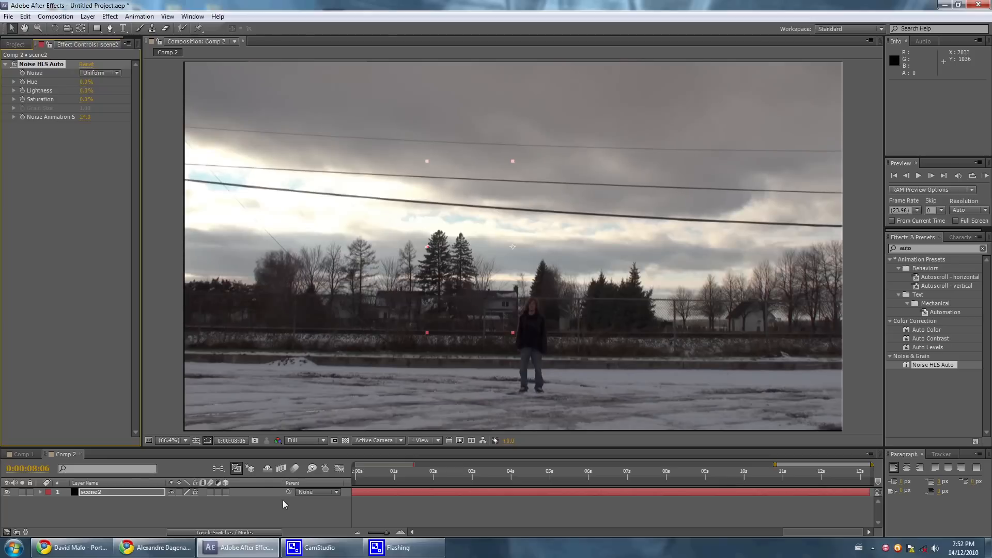
pyautogui.press('KP_0')
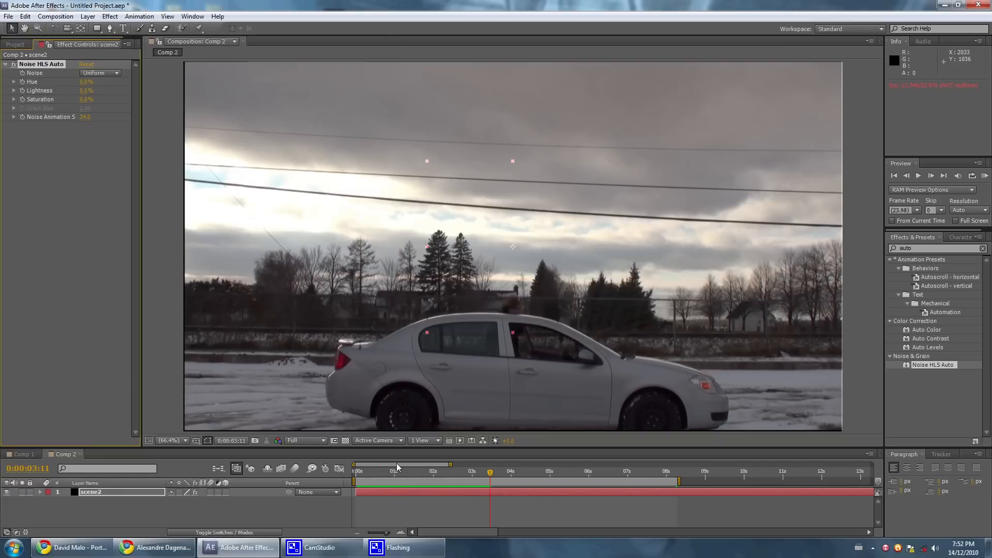
# Step: Switch Comp 2 to the Front view and apply the CC Glass stylize effect to the scene2 layer
pyautogui.click(401, 441)
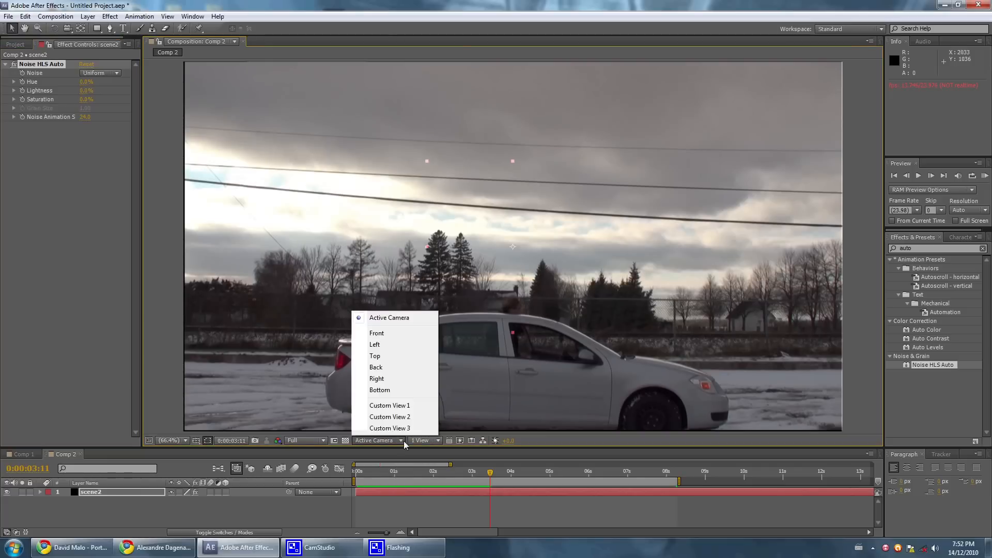
pyautogui.click(382, 333)
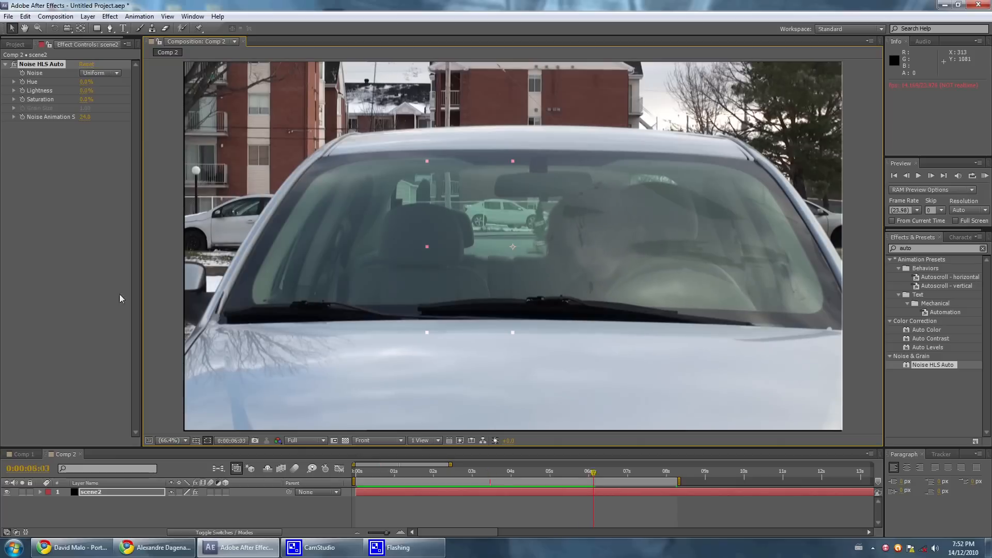
pyautogui.click(110, 16)
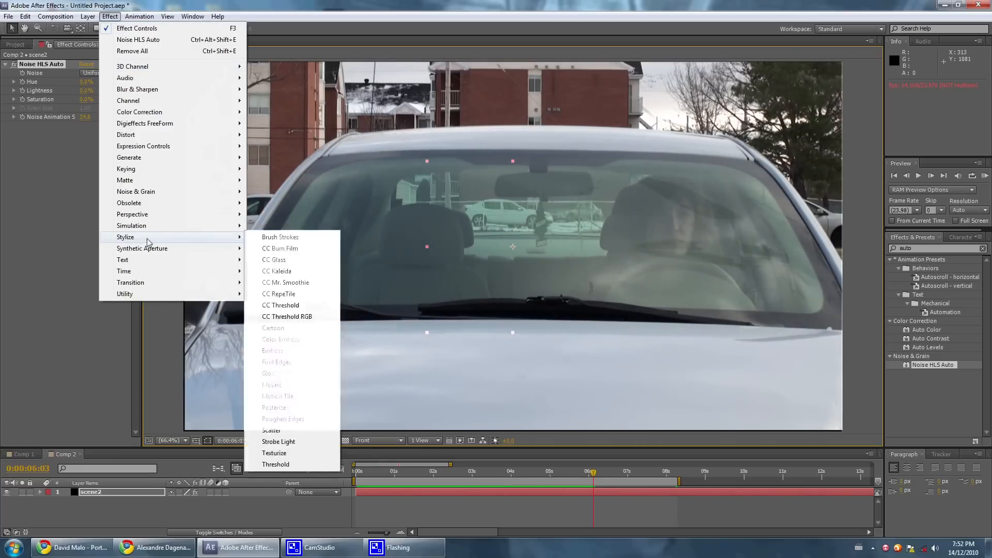
pyautogui.moveTo(137, 238)
pyautogui.click(274, 260)
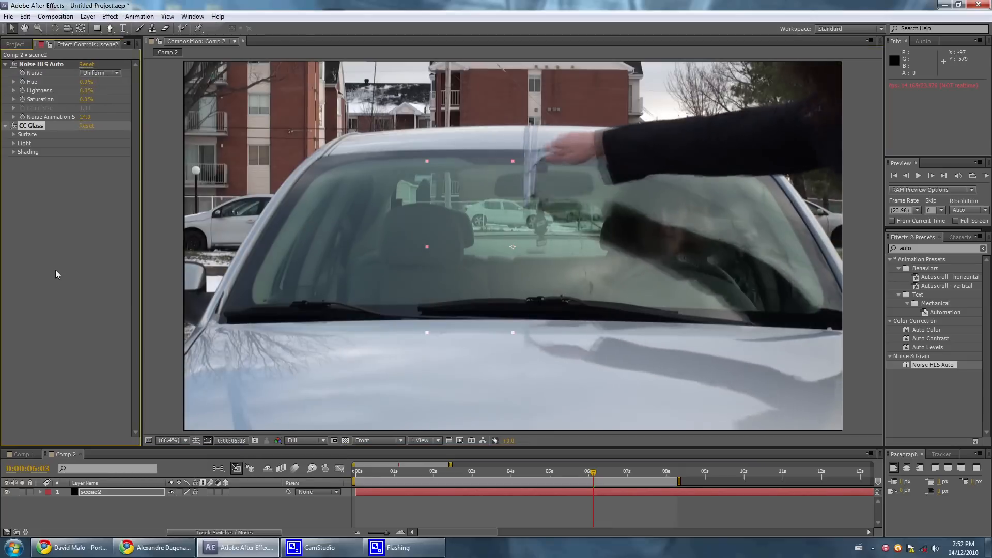